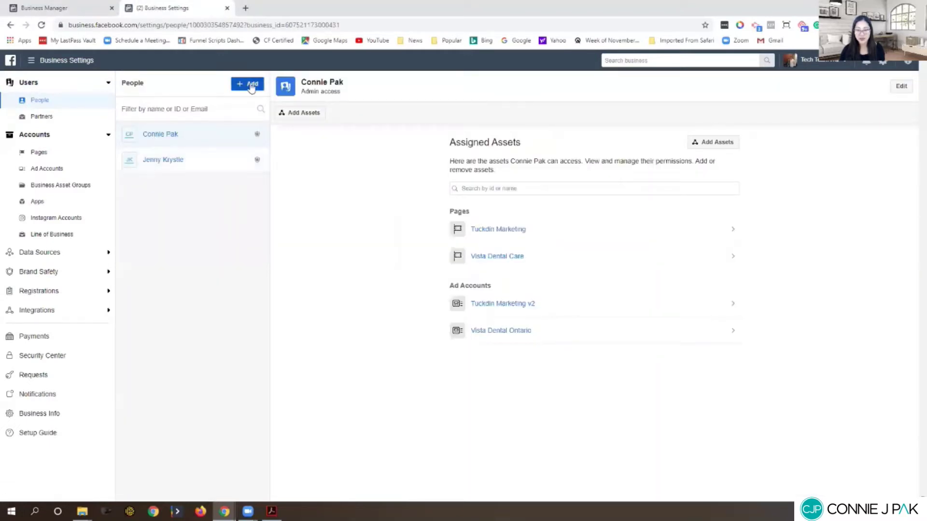
# Step: Open the Invite People dialog from the People list in Business Settings
pyautogui.click(251, 85)
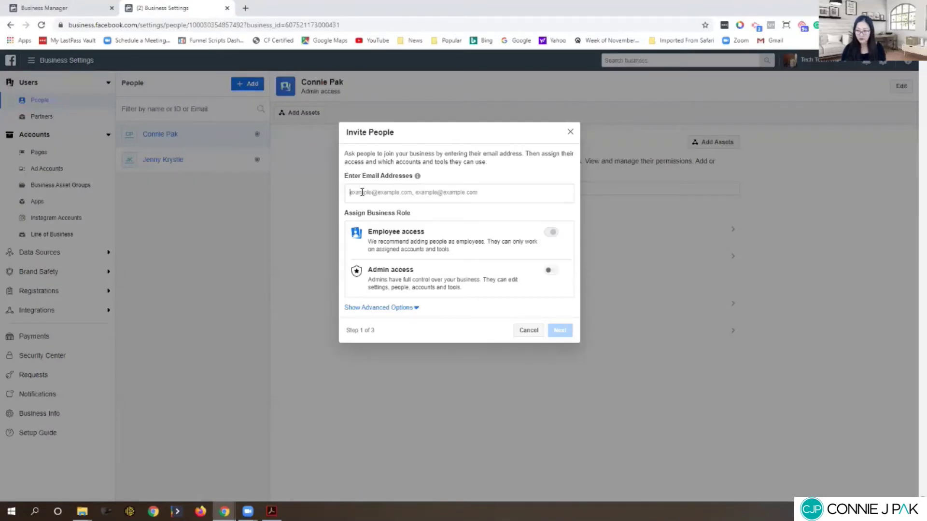
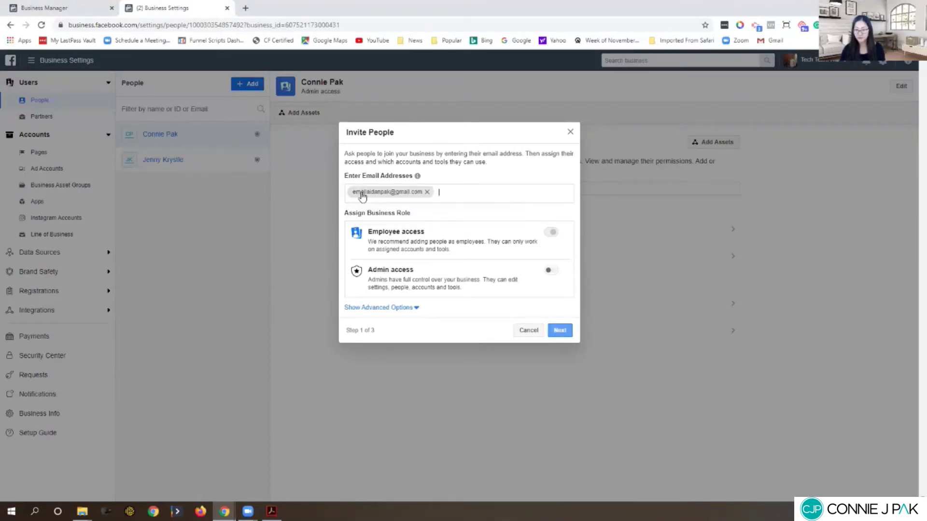
# Step: Enter the new person's e-mail address and give them Admin access
pyautogui.press('Return')
pyautogui.click(550, 271)
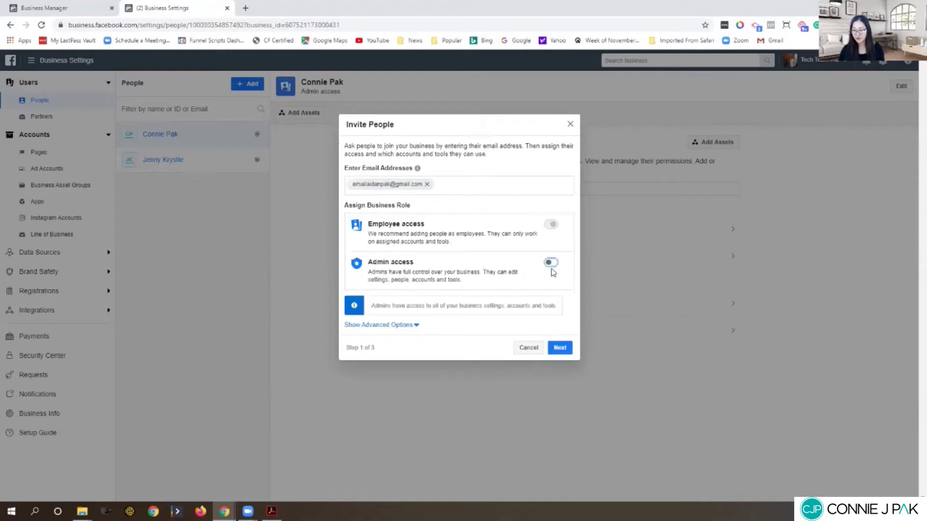
pyautogui.click(563, 351)
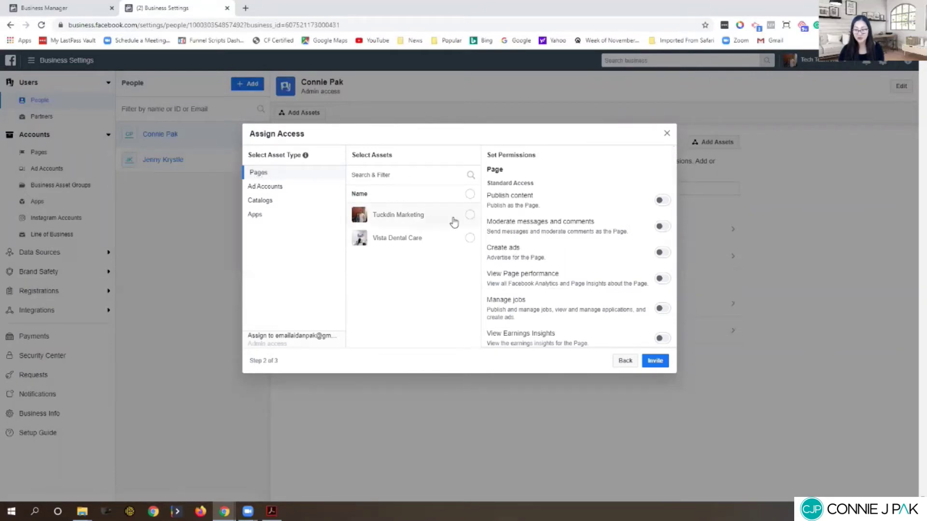
# Step: Assign the Tuckdin Marketing page with Manage Page control and send the invitation
pyautogui.click(469, 215)
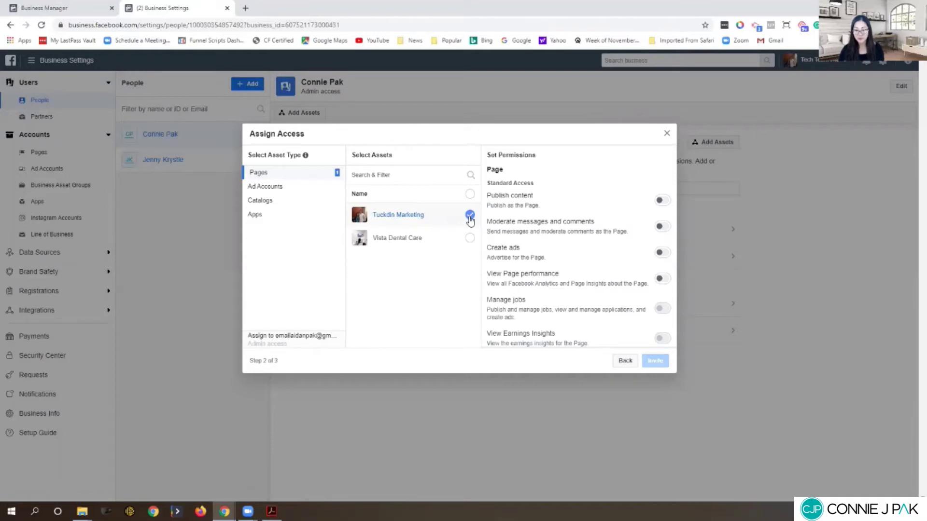
pyautogui.click(273, 189)
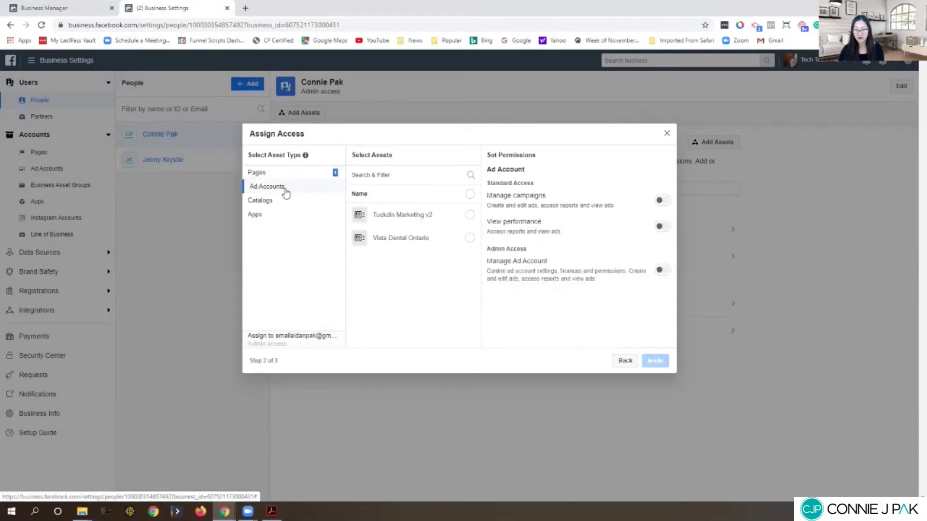
pyautogui.click(470, 215)
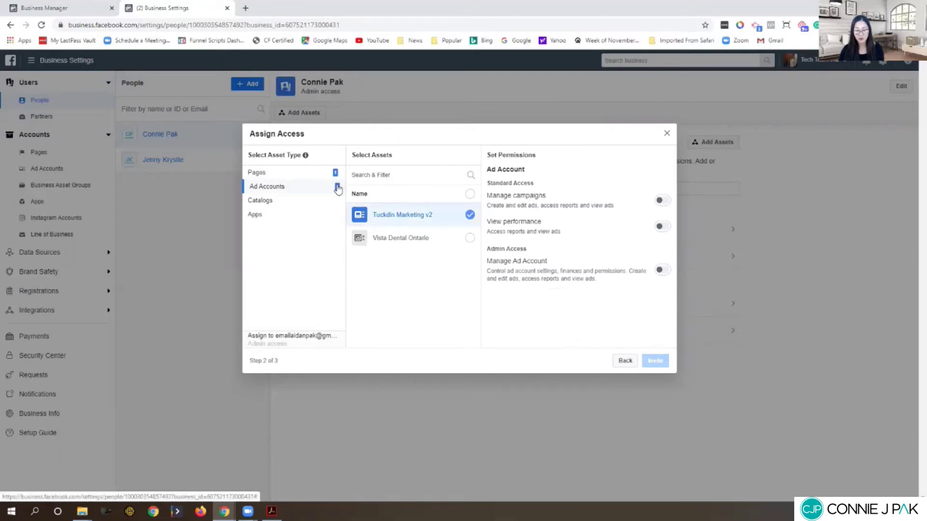
pyautogui.click(261, 174)
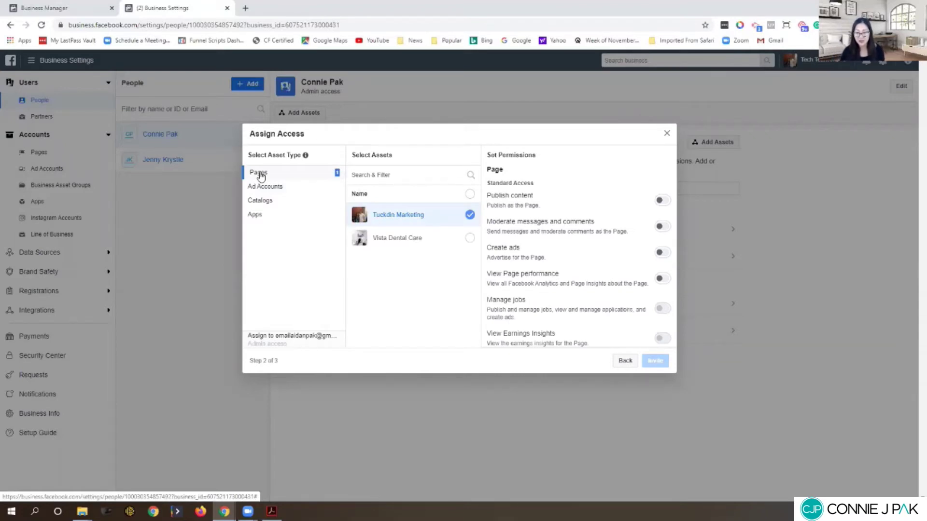
pyautogui.scroll(-2, 587, 263)
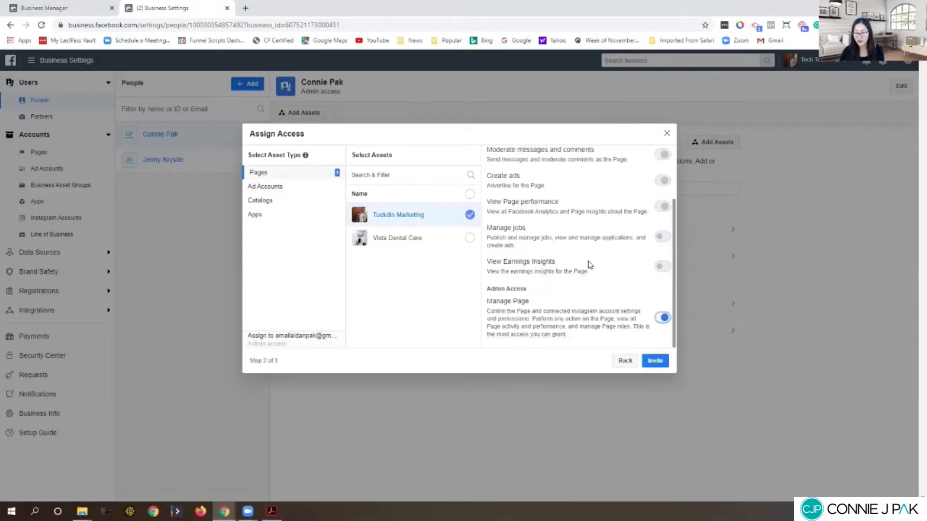
pyautogui.click(655, 361)
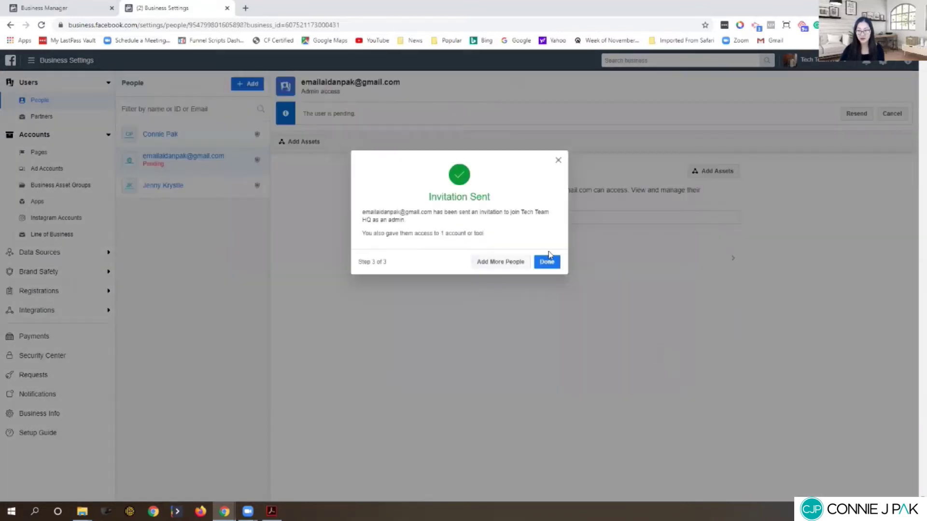
pyautogui.click(548, 259)
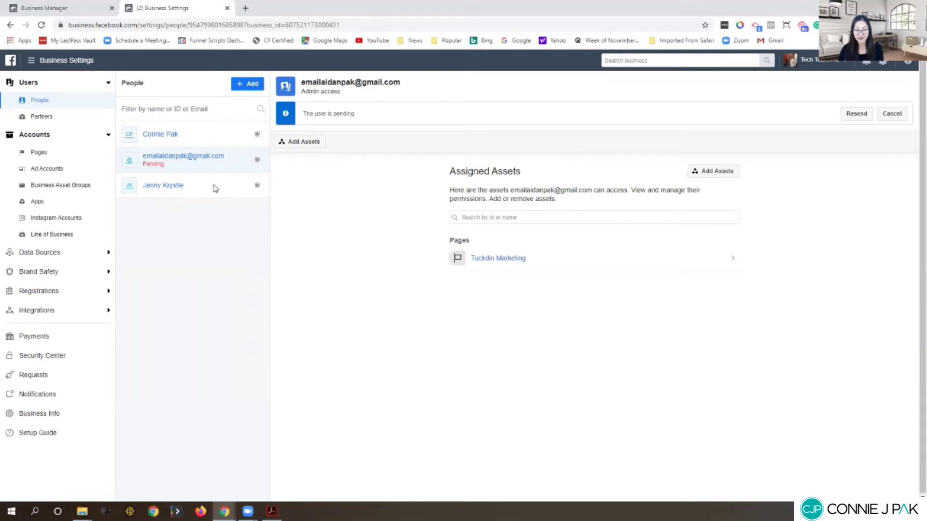
# Step: Review Assigned Assets in People to confirm the pending admin holds Tuckdin Marketing
pyautogui.click(173, 138)
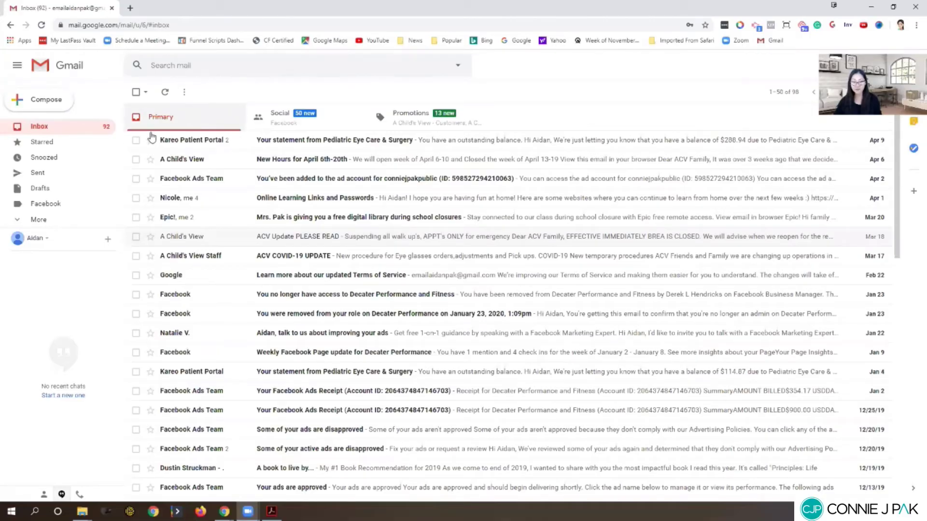
# Step: Open the Tech Team HQ invitation e-mail in Gmail's Social category and follow its link
pyautogui.click(275, 118)
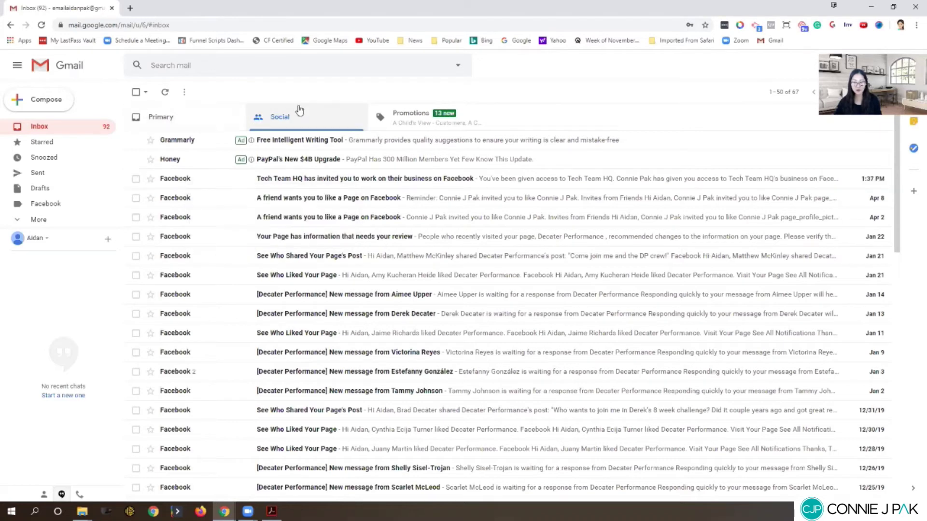
pyautogui.click(173, 180)
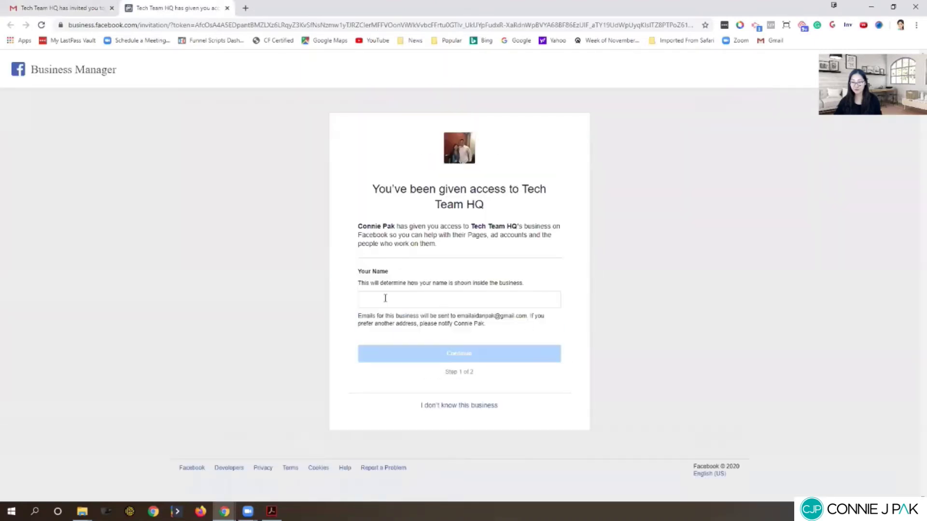
pyautogui.click(385, 299)
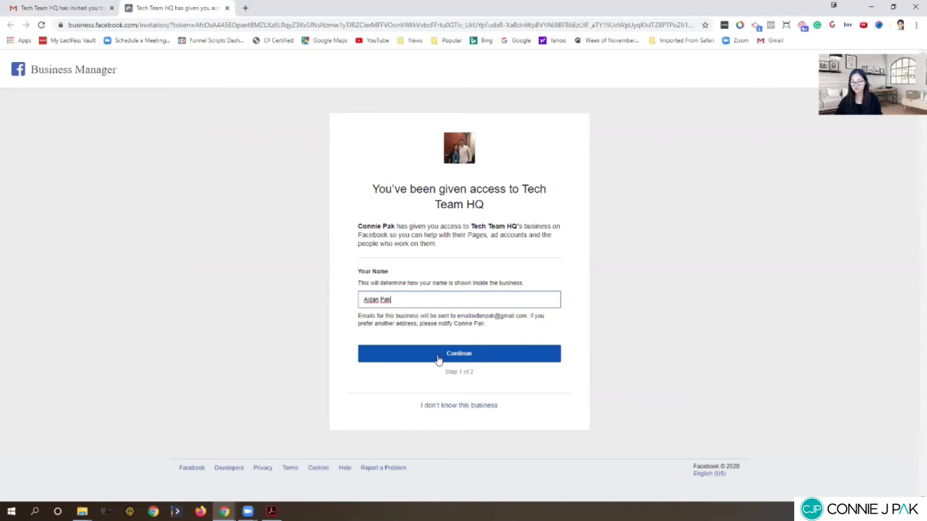
# Step: Enter the invitee's display name, reach Verify with Facebook, then close the invitation tab
pyautogui.click(438, 358)
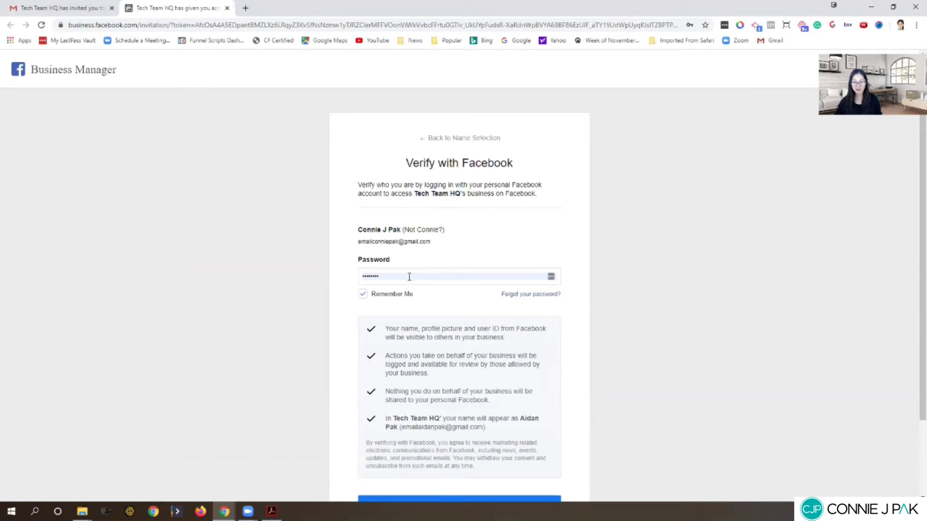
pyautogui.scroll(-2, 443, 263)
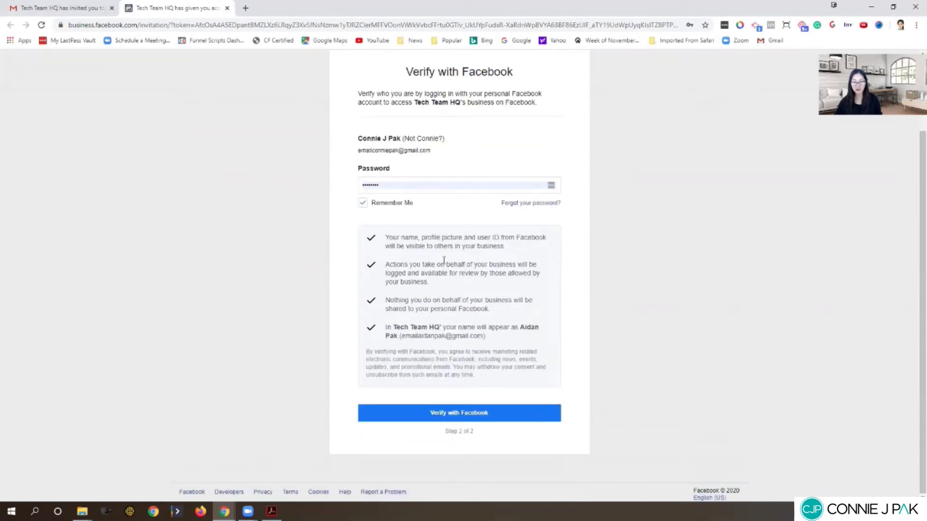
pyautogui.scroll(2, 443, 263)
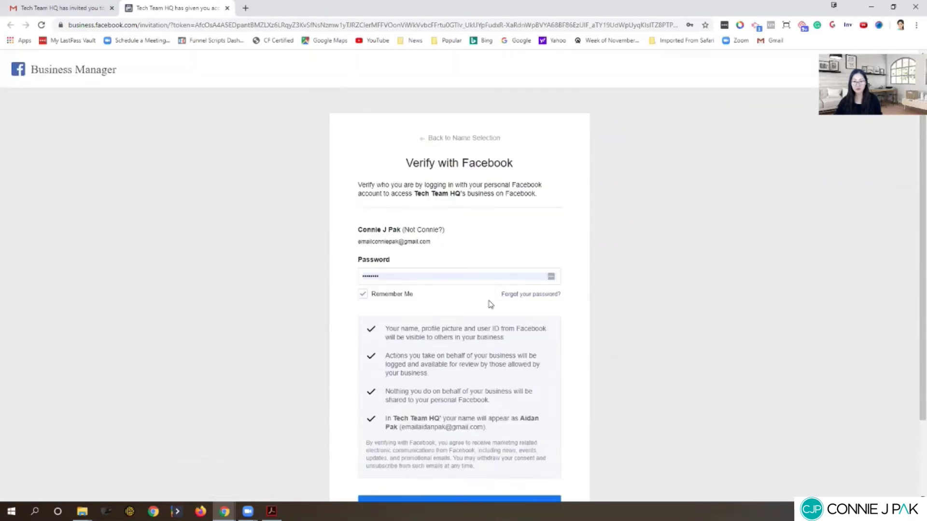
pyautogui.click(227, 8)
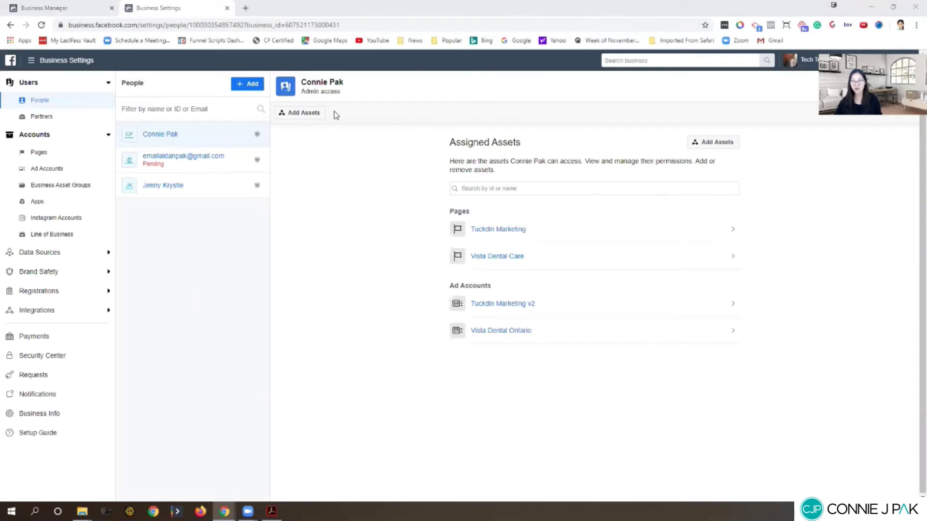
# Step: Open the pending admin's entry showing admin access and only the Tuckdin Marketing page
pyautogui.click(184, 157)
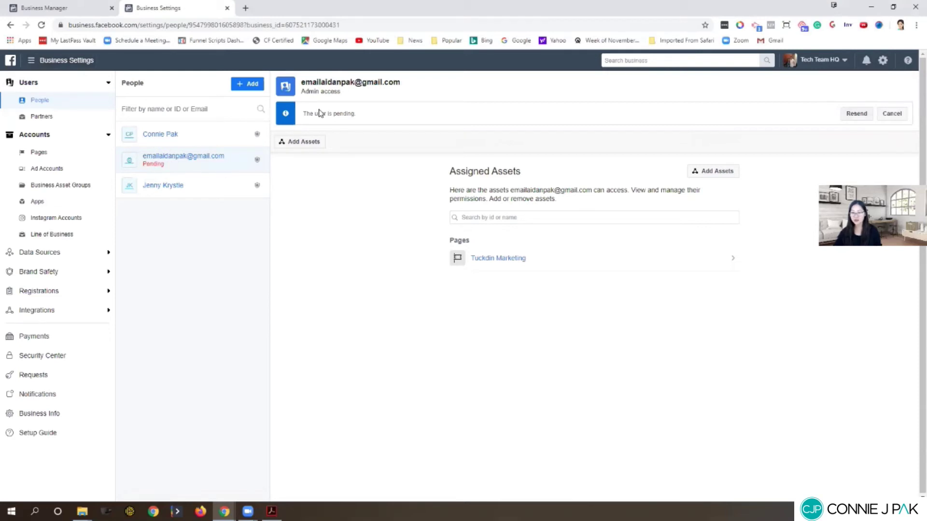
pyautogui.moveTo(326, 113); pyautogui.dragTo(358, 118)
pyautogui.click(358, 118)
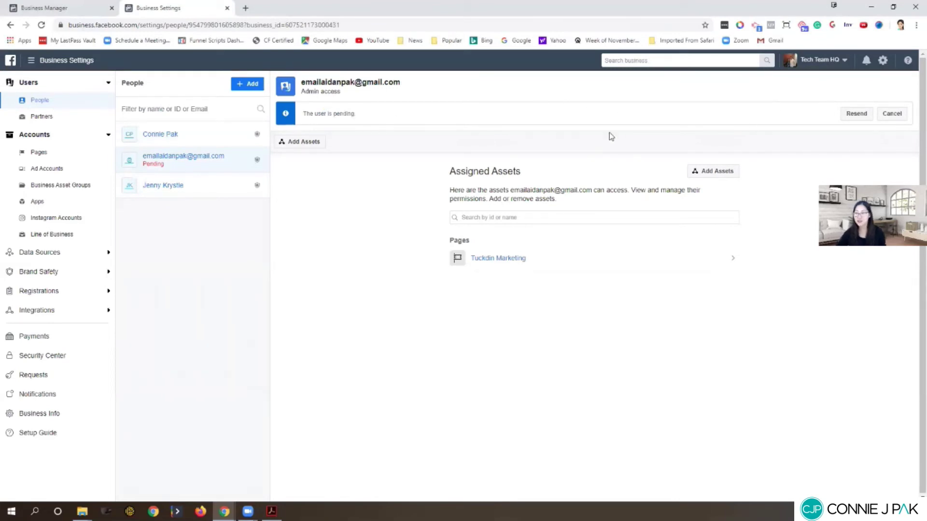
pyautogui.click(845, 110)
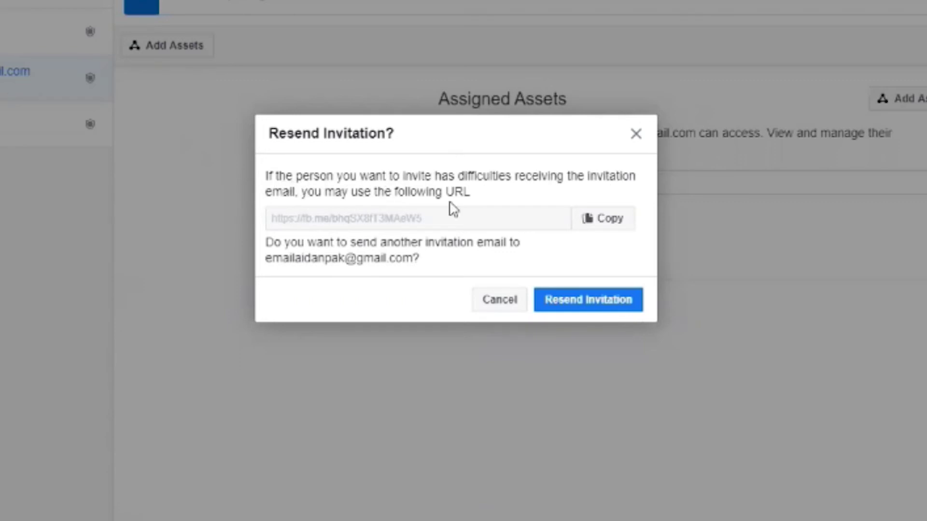
pyautogui.click(608, 223)
pyautogui.click(636, 133)
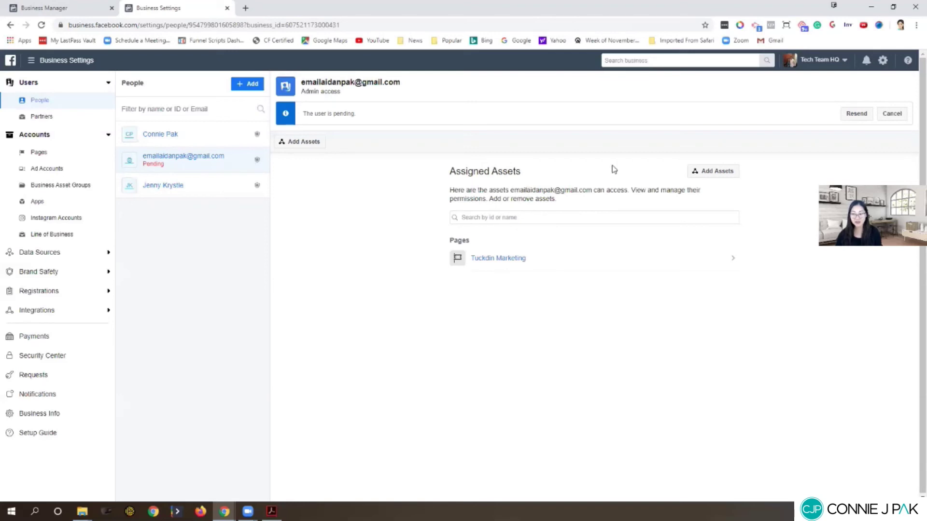
# Step: Add the Tuckdin Marketing v2 ad account with Manage Ad Account access and save
pyautogui.click(712, 171)
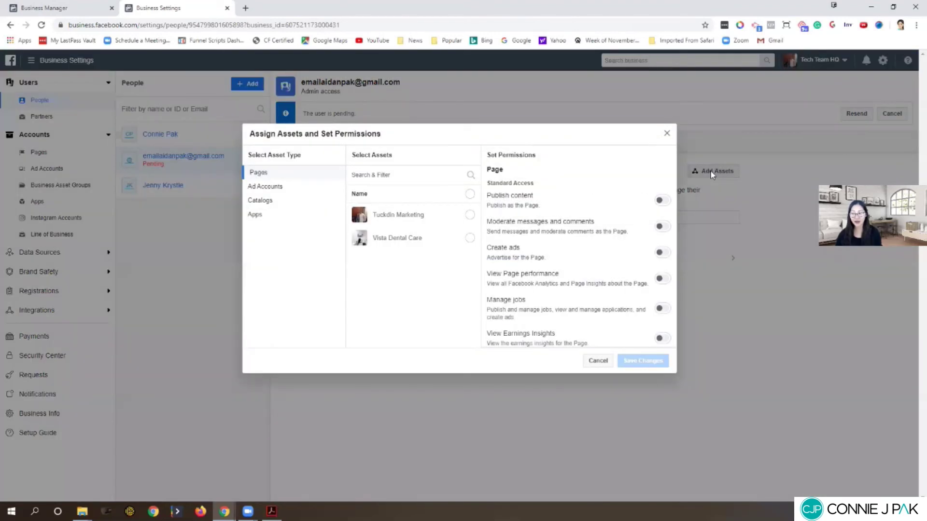
pyautogui.click(284, 187)
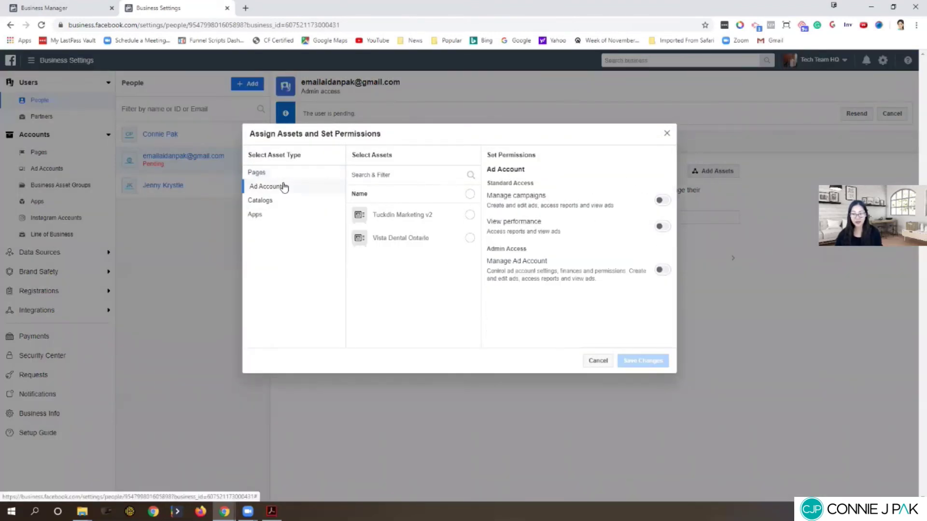
pyautogui.click(471, 216)
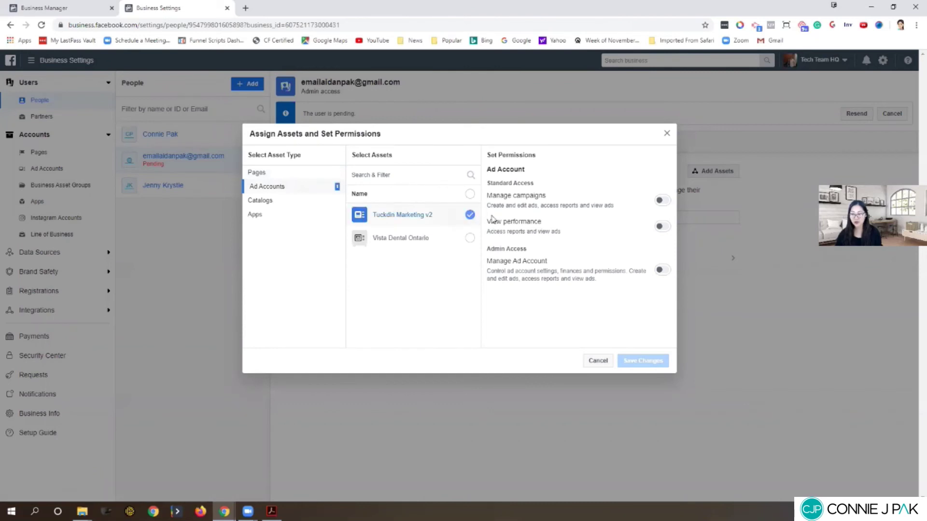
pyautogui.click(663, 270)
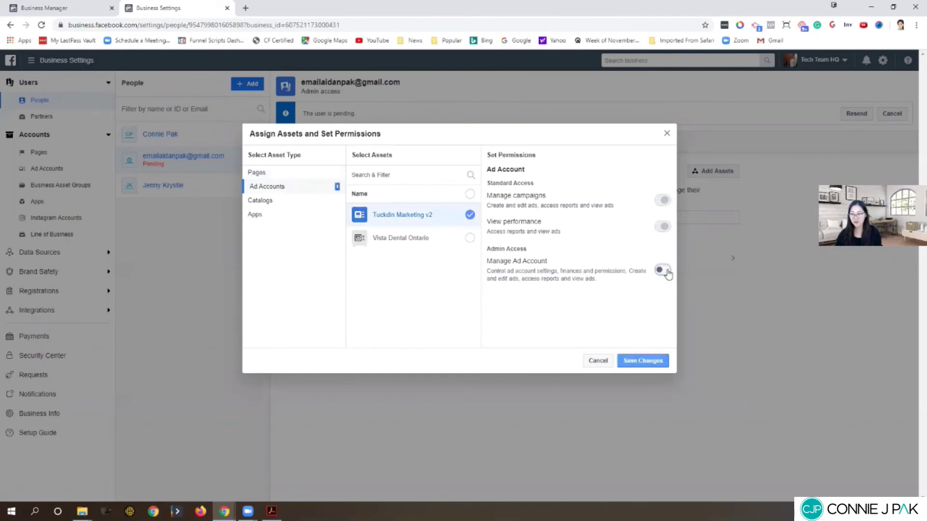
pyautogui.click(646, 363)
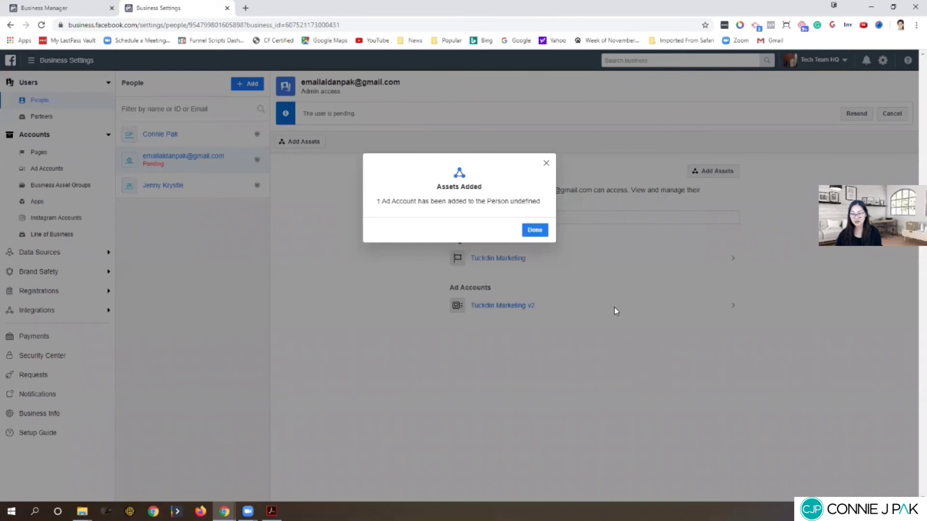
pyautogui.click(534, 230)
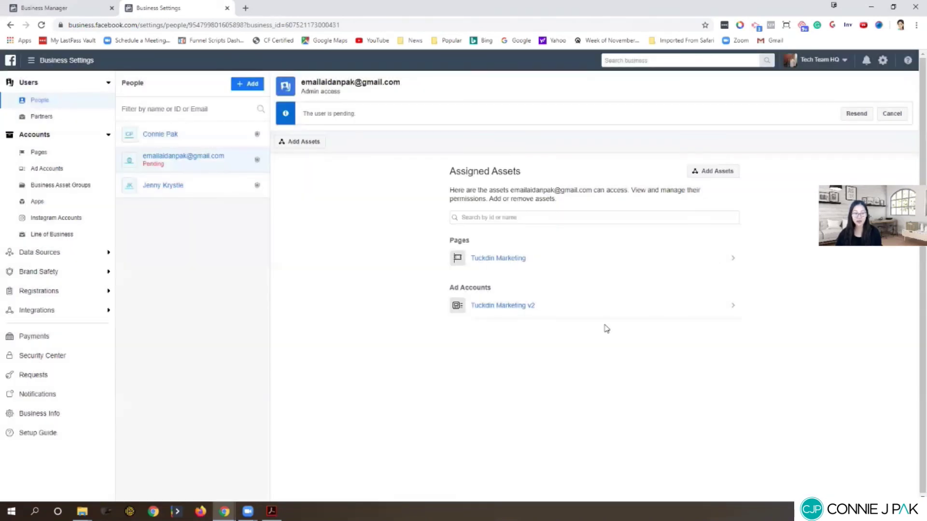